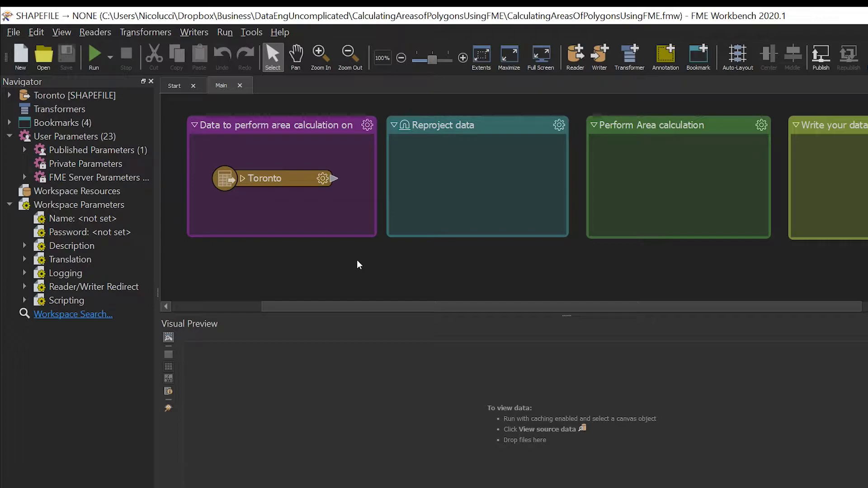
Preview the Toronto reader's source data in an enlarged Visual Preview and select the North York polygon.
left_click(275, 181)
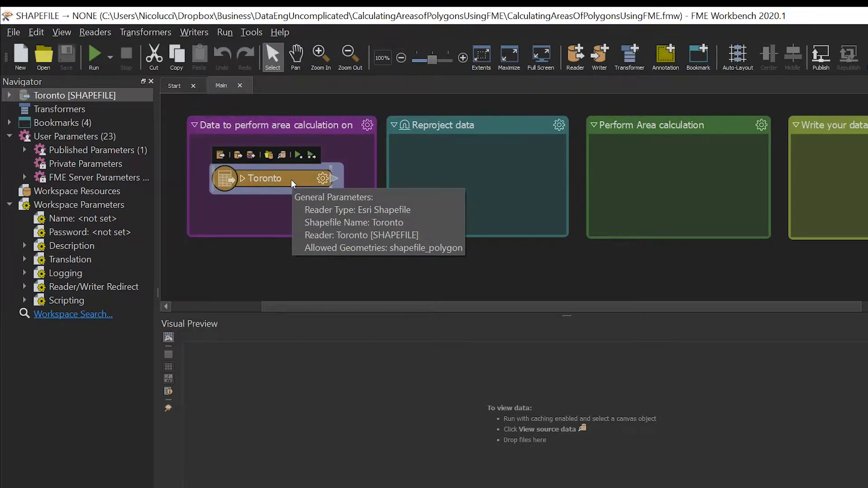
left_click(281, 156)
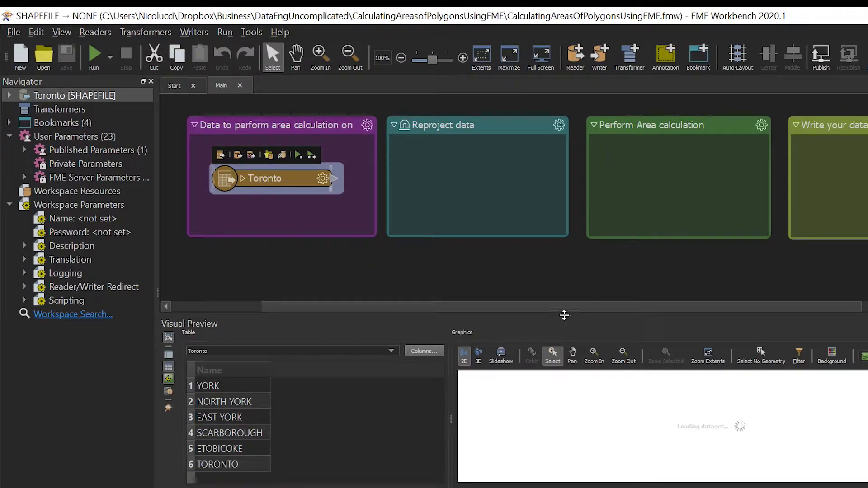
left_click_drag(565, 315, 565, 286)
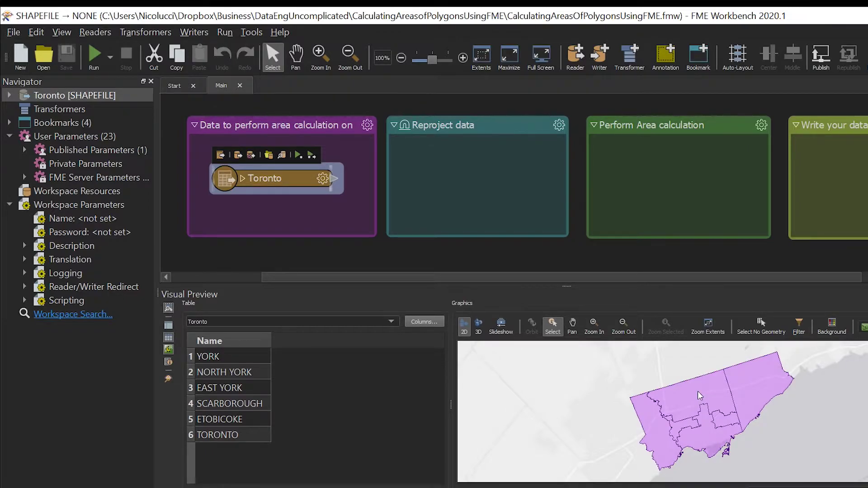
left_click(698, 392)
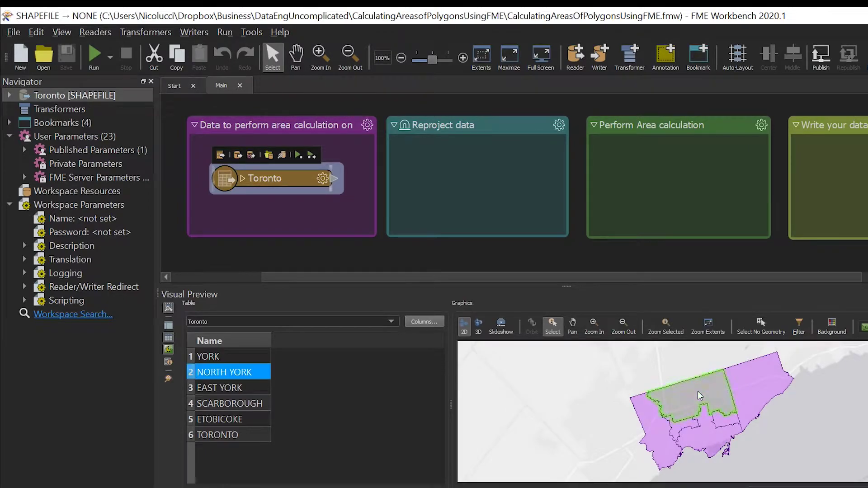
left_click(169, 363)
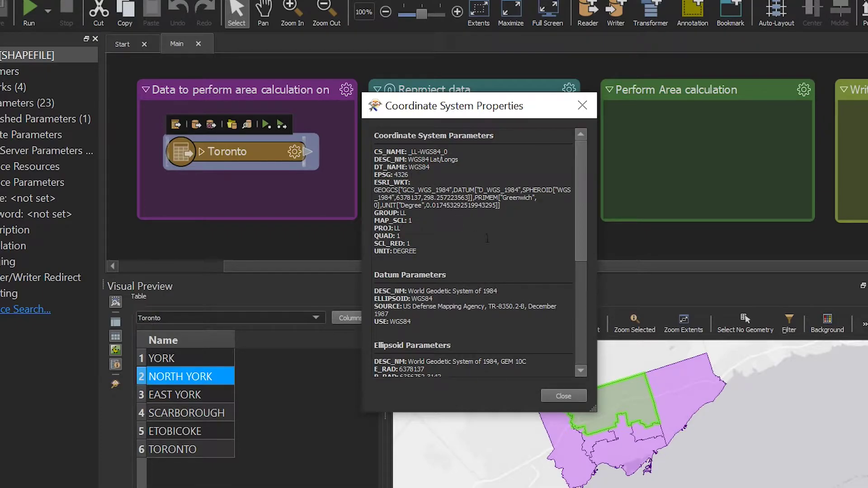
left_click_drag(409, 152, 453, 152)
left_click(432, 237)
left_click_drag(407, 291, 499, 291)
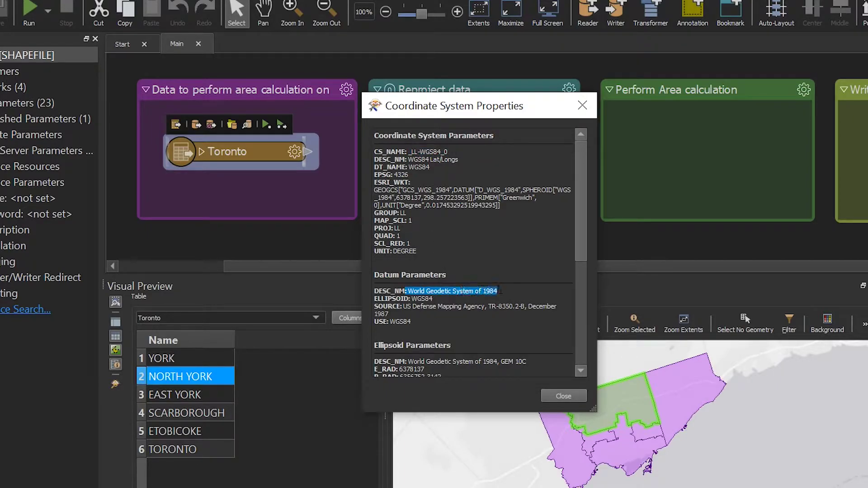
left_click(537, 318)
scroll(529, 297, "down", 2)
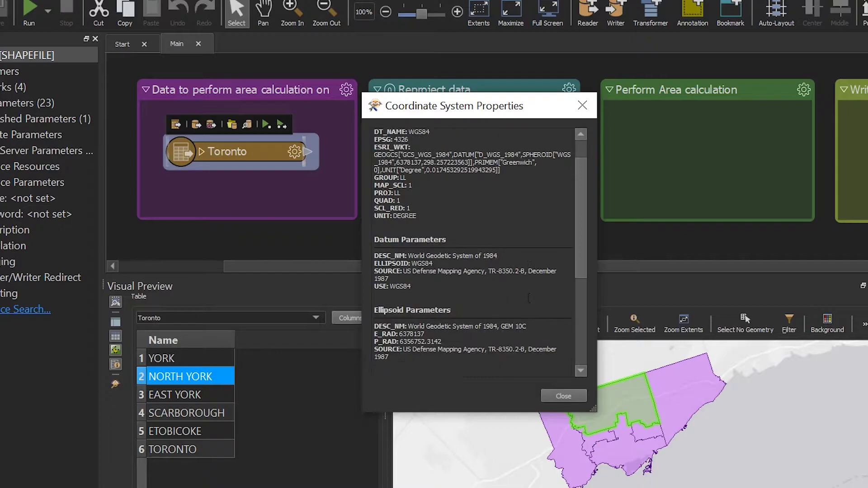
scroll(528, 297, "up", 2)
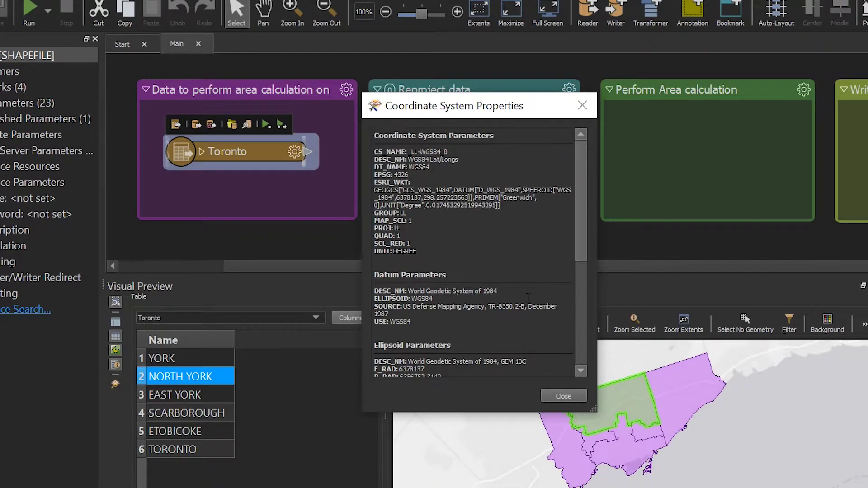
Add a Reprojector in the Reproject data bookmark, fed by the Toronto reader's output.
left_click(561, 393)
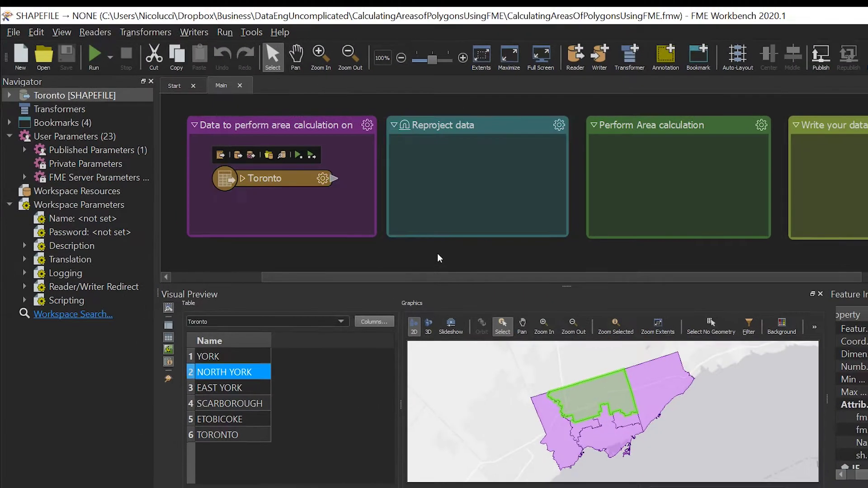
left_click(450, 188)
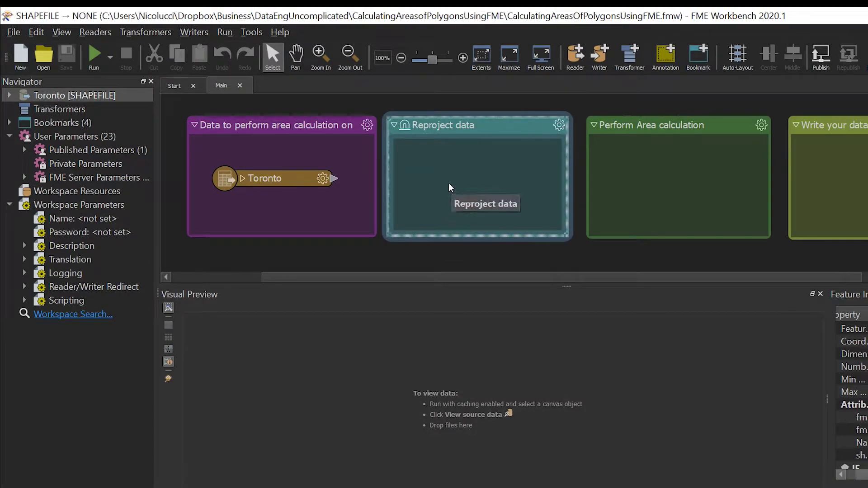
type("reproj")
key("Return")
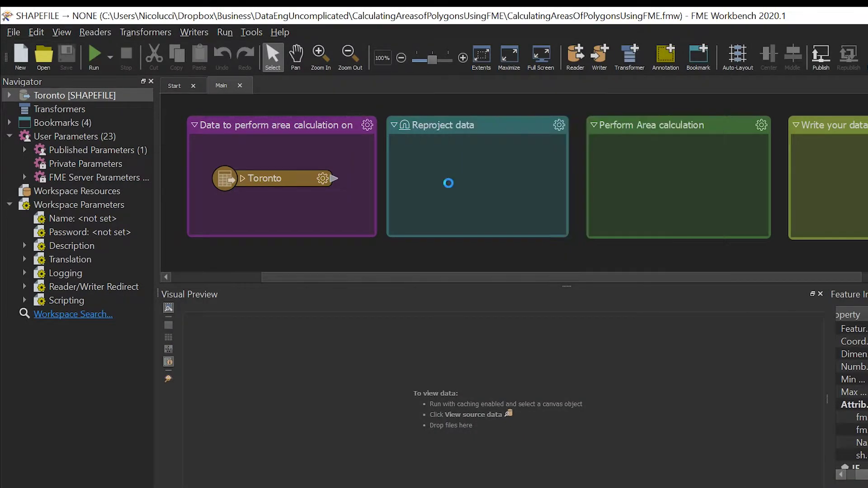
left_click_drag(450, 188, 413, 183)
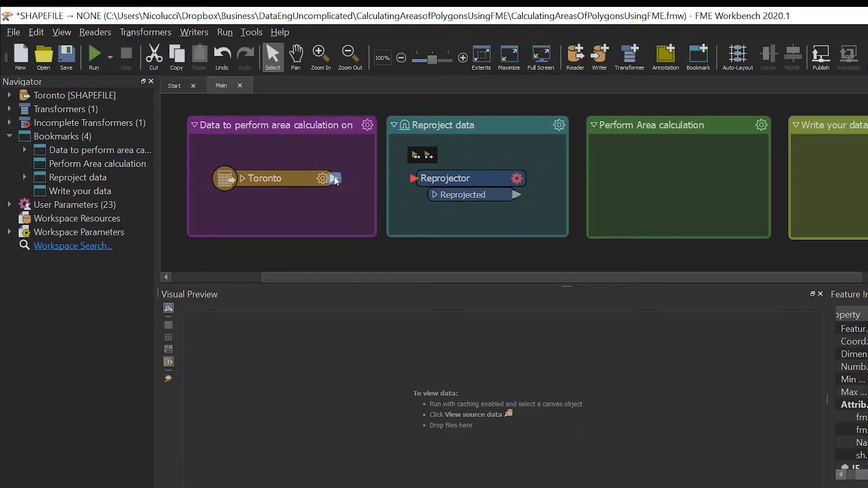
left_click(434, 178)
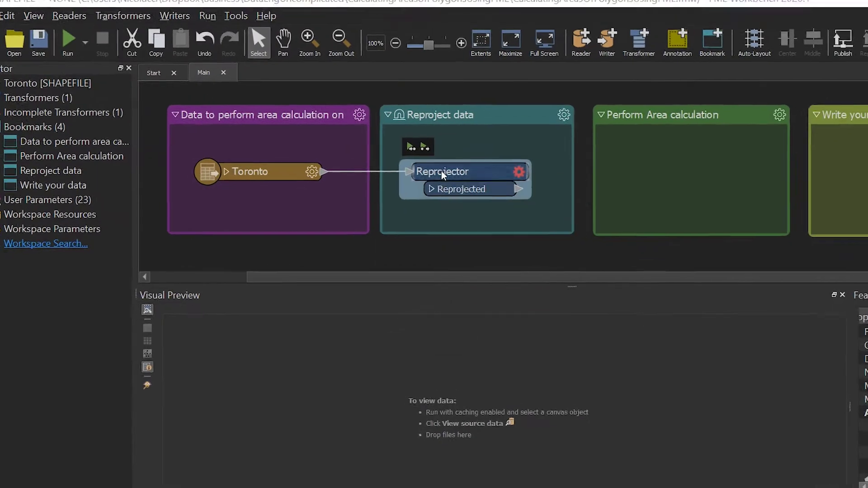
Set the Reprojector's destination coordinate system to _AZMEA_.
double_click(441, 174)
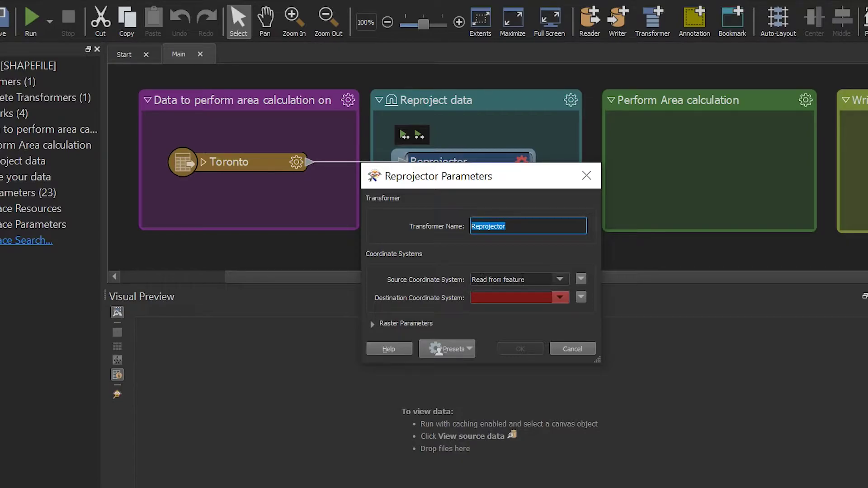
left_click(486, 299)
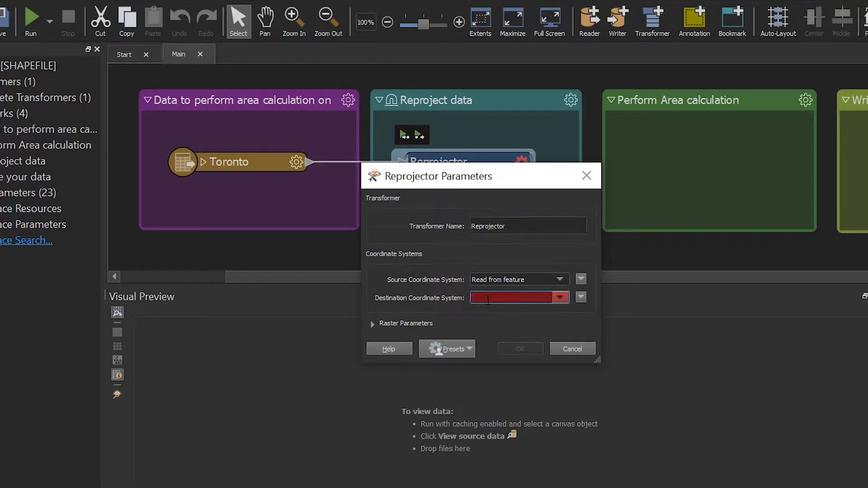
type("_A")
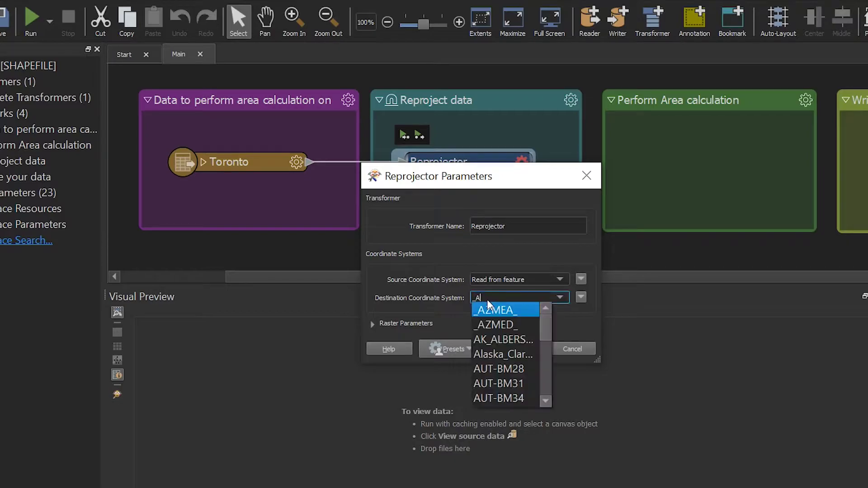
left_click(503, 310)
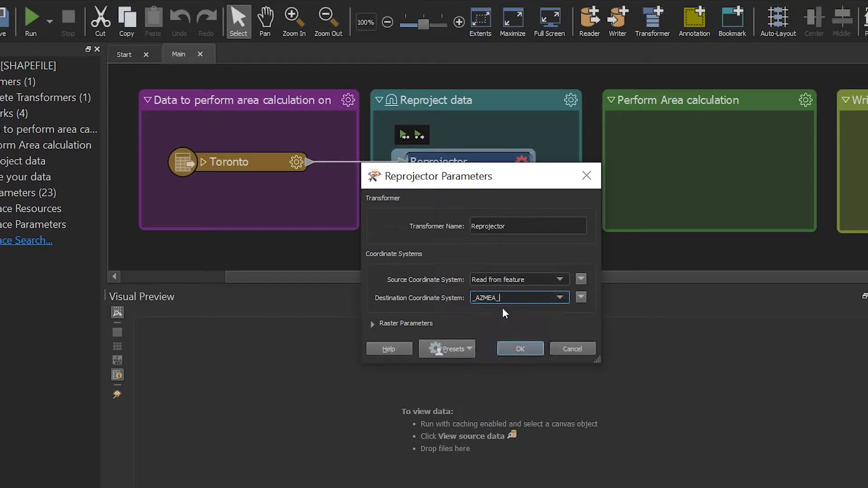
left_click(520, 350)
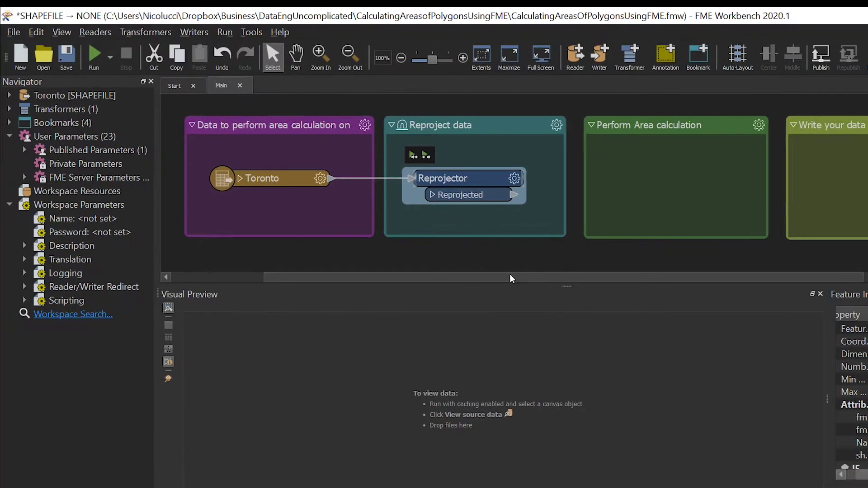
Add a Reprojector-fed AreaCalculator into the Perform Area calculation bookmark and make the bookmark taller.
left_click_drag(514, 277, 564, 275)
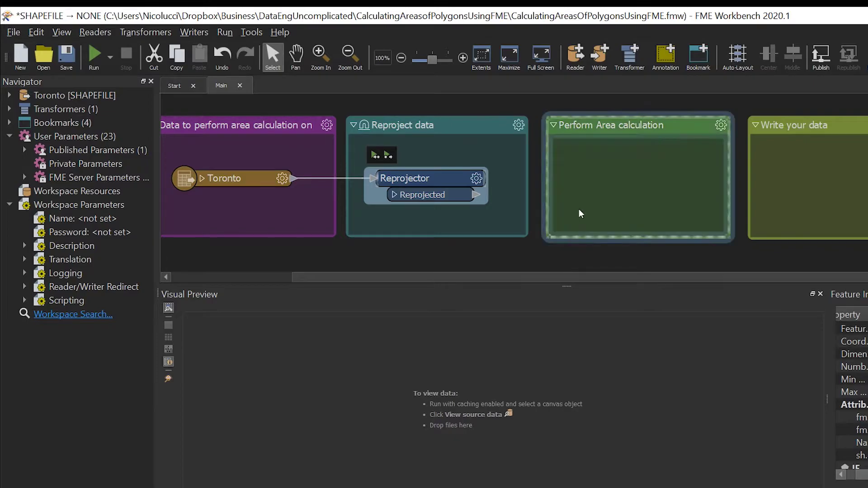
type("are")
left_click(450, 160)
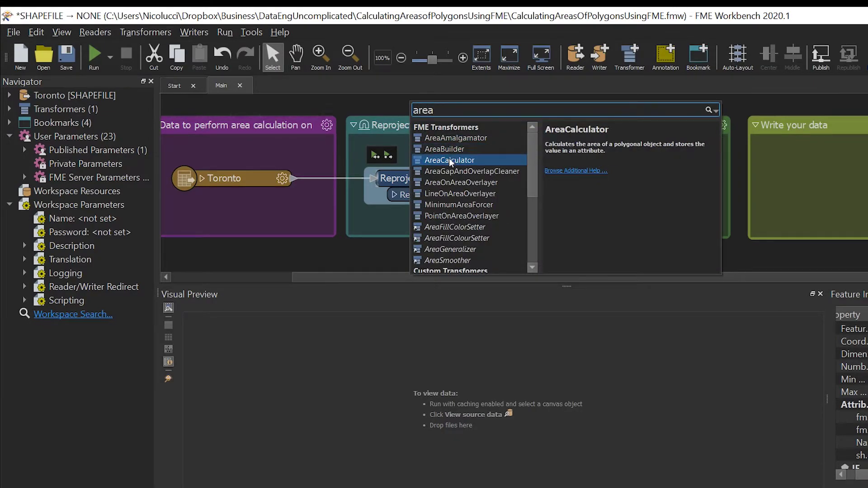
double_click(450, 160)
left_click_drag(582, 173, 636, 149)
left_click_drag(621, 235, 580, 273)
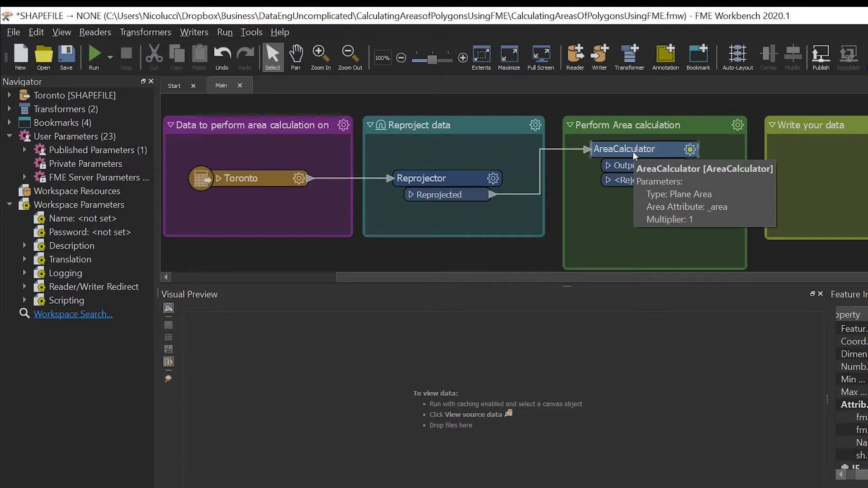
Choose AZMEA as the Reprojector's source coordinate system from the full coordinate system gallery.
double_click(475, 178)
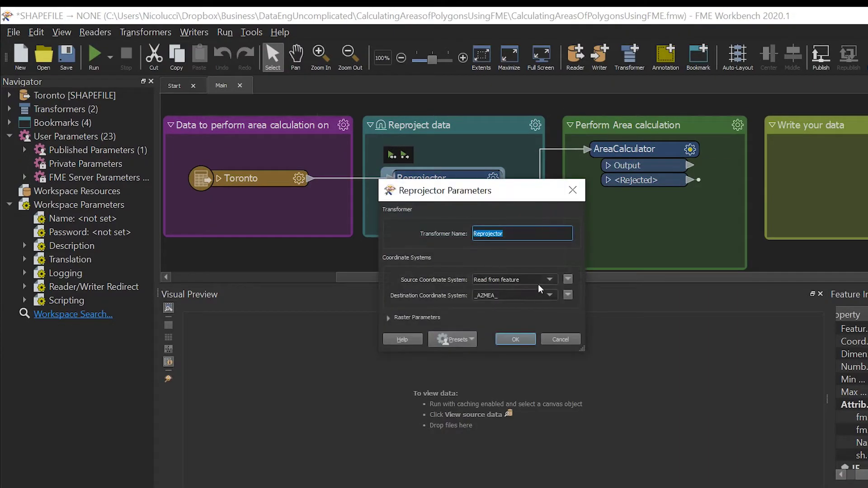
left_click(550, 279)
left_click(509, 377)
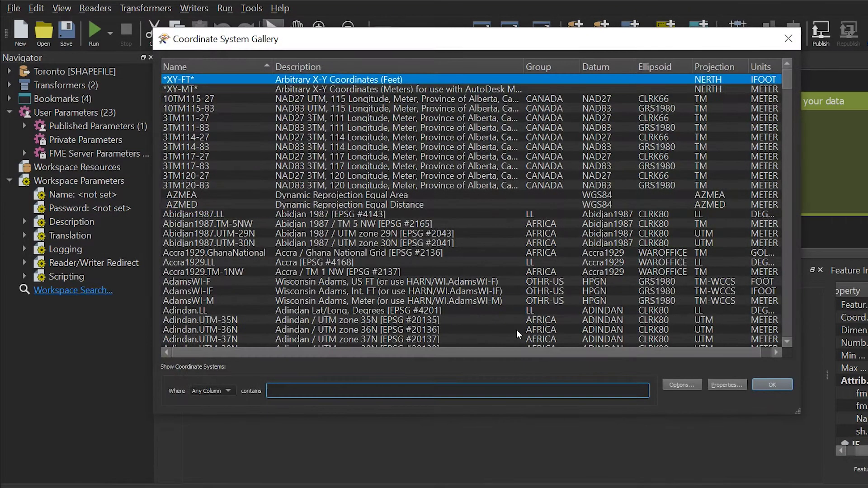
type("_")
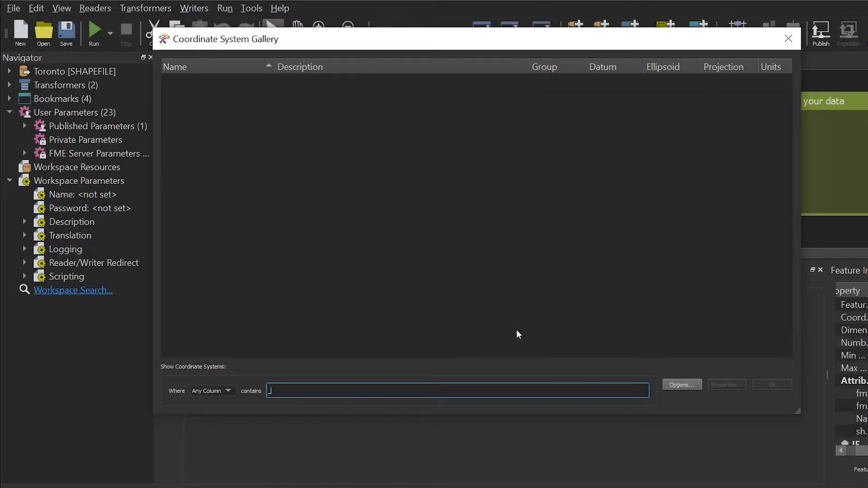
type("AAZ")
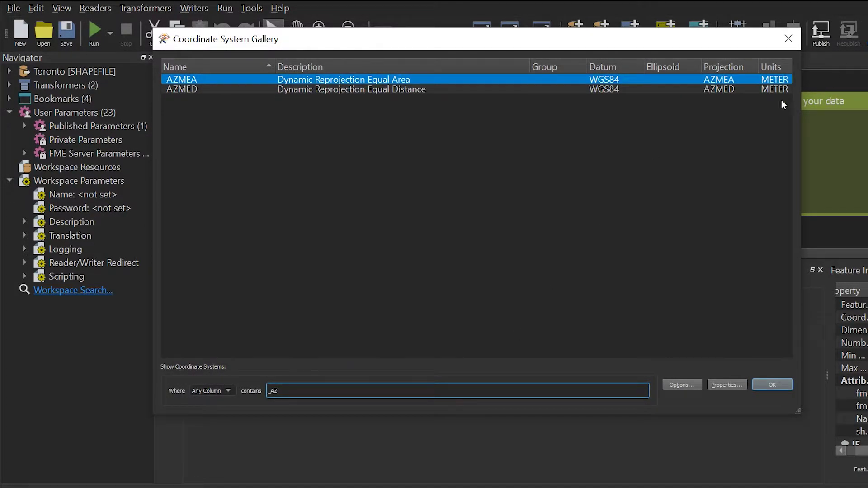
left_click(775, 81)
left_click(772, 384)
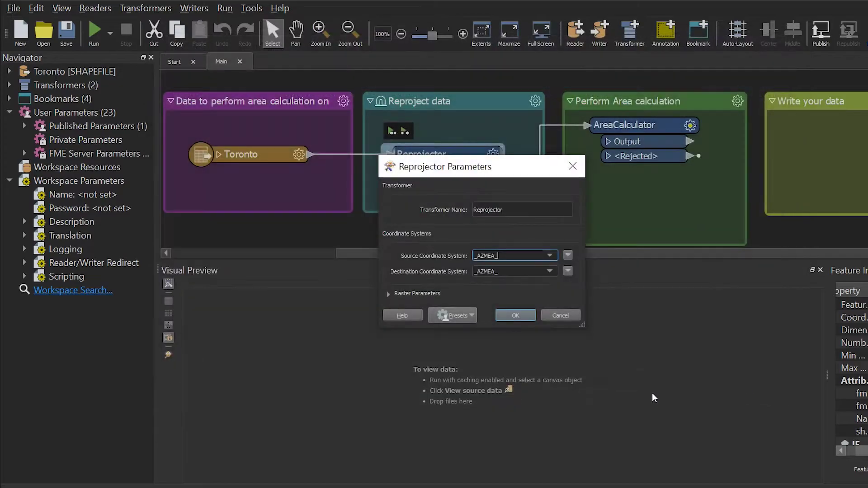
left_click(559, 316)
Replace the AreaCalculator multiplier of 1 with 0.000001 so areas are in km².
double_click(439, 155)
left_click(514, 316)
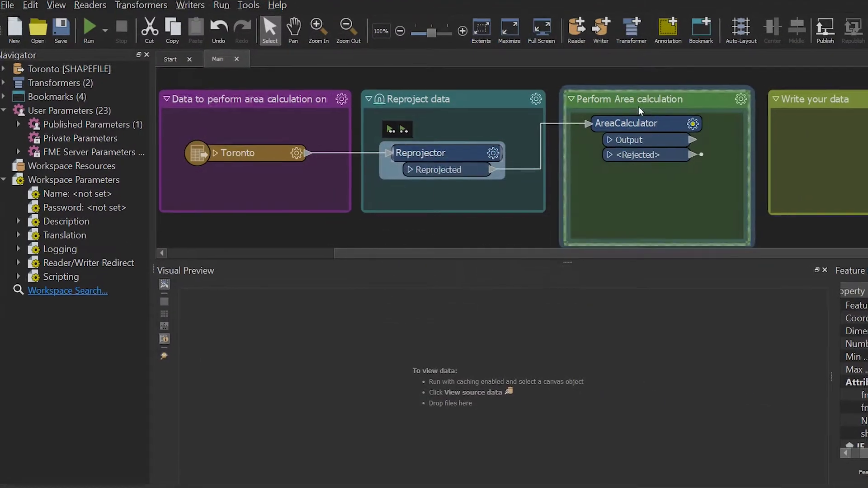
double_click(633, 124)
double_click(491, 275)
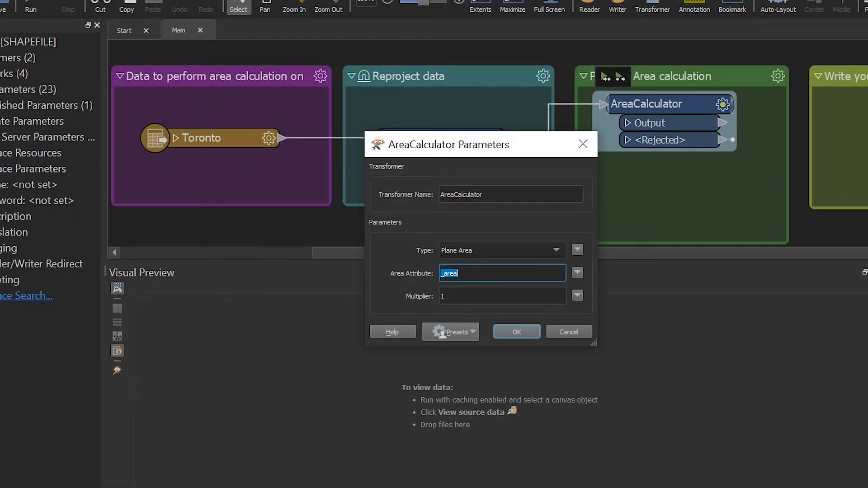
double_click(467, 297)
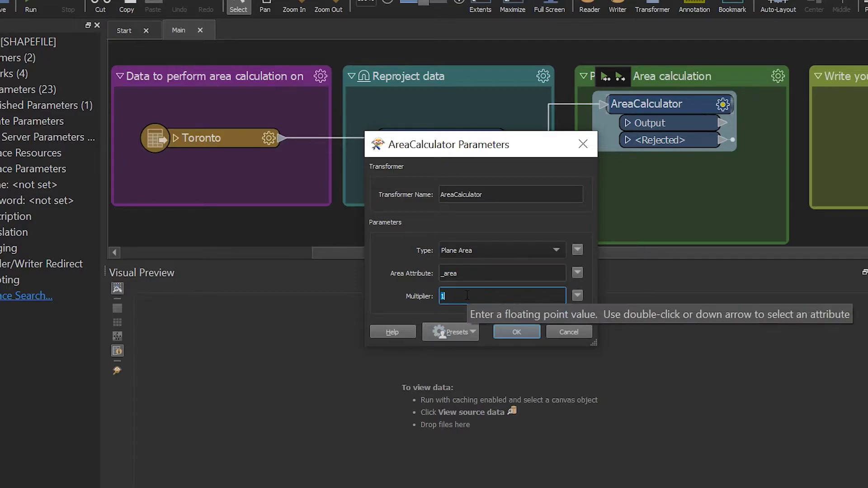
key("BackSpace")
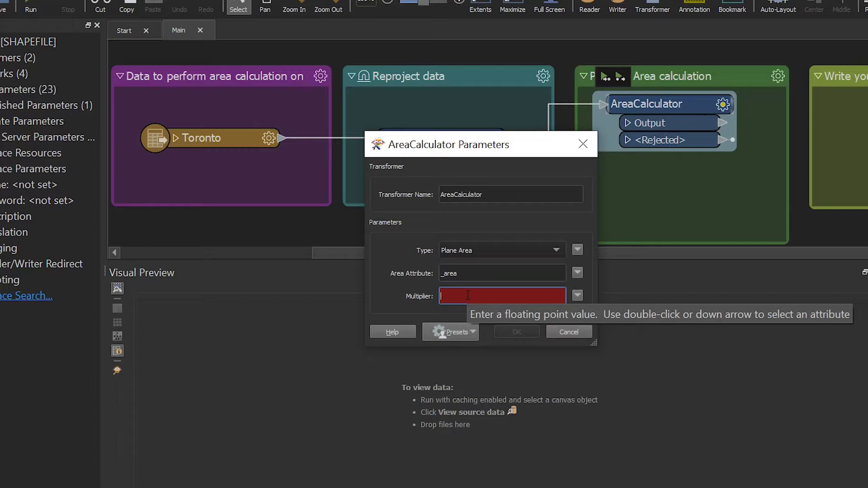
type("0")
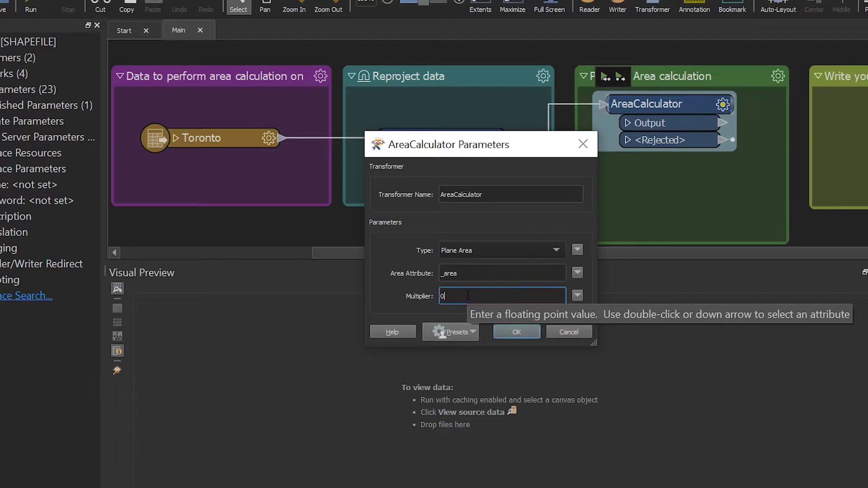
type(".000001")
Apply the multiplier, run up to AreaCalculator, and preview the six district areas (e.g. YORK 23.55).
left_click(517, 331)
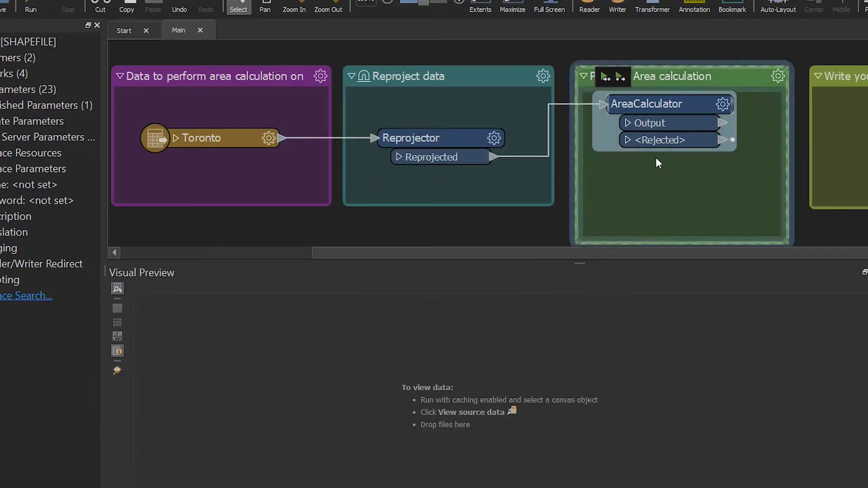
left_click(624, 79)
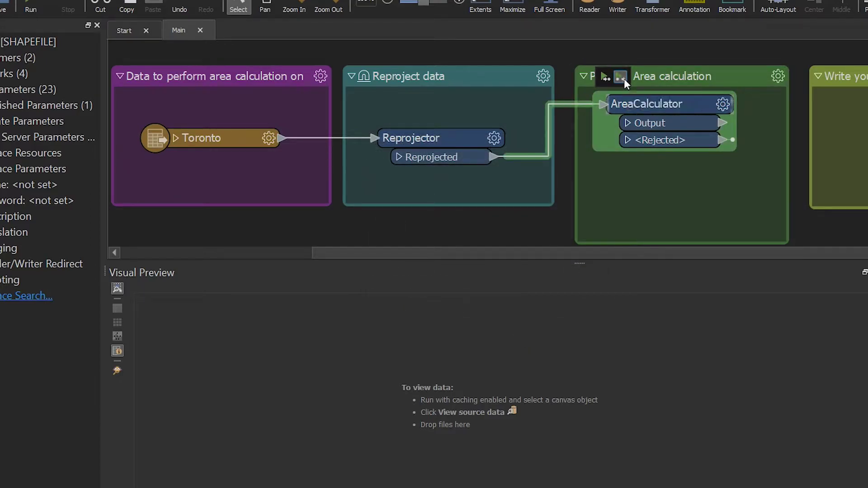
left_click(517, 329)
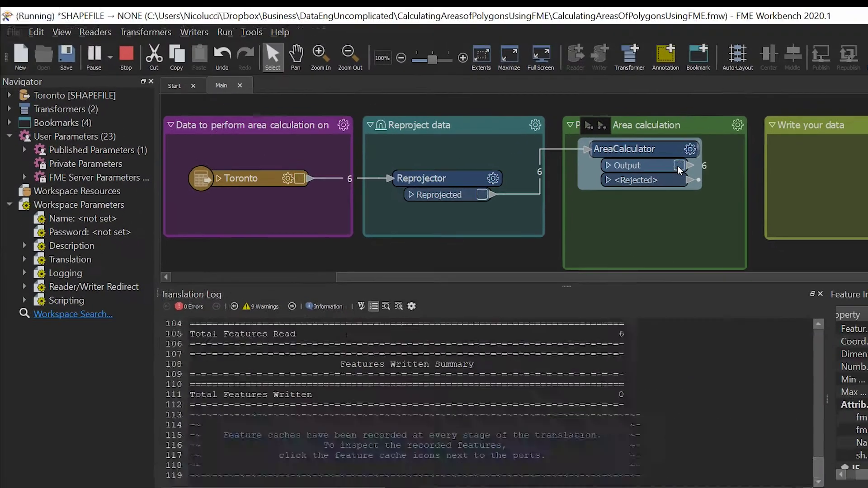
left_click(709, 123)
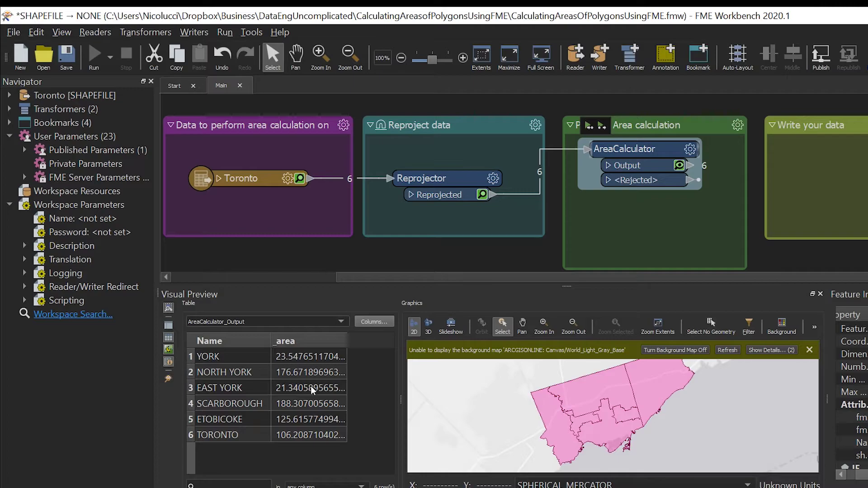
Add a StatisticsCalculator fed by AreaCalculator that computes the Sum of _area.
left_click(617, 230)
type("statis")
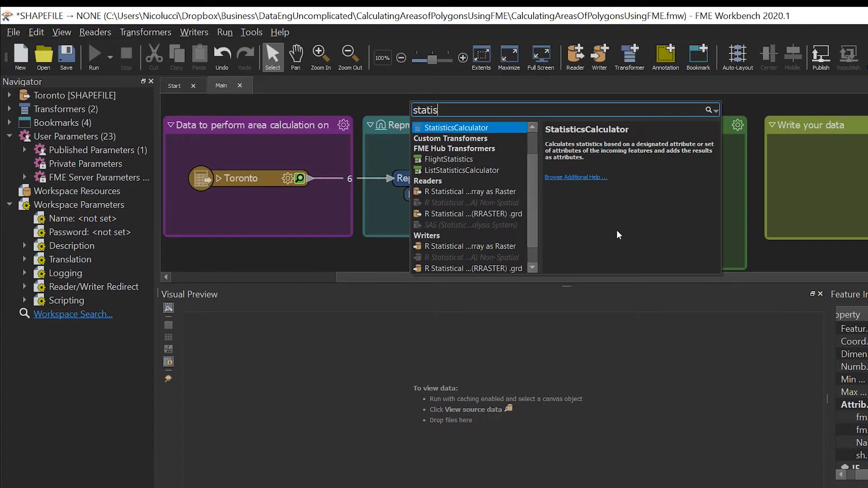
key("Return")
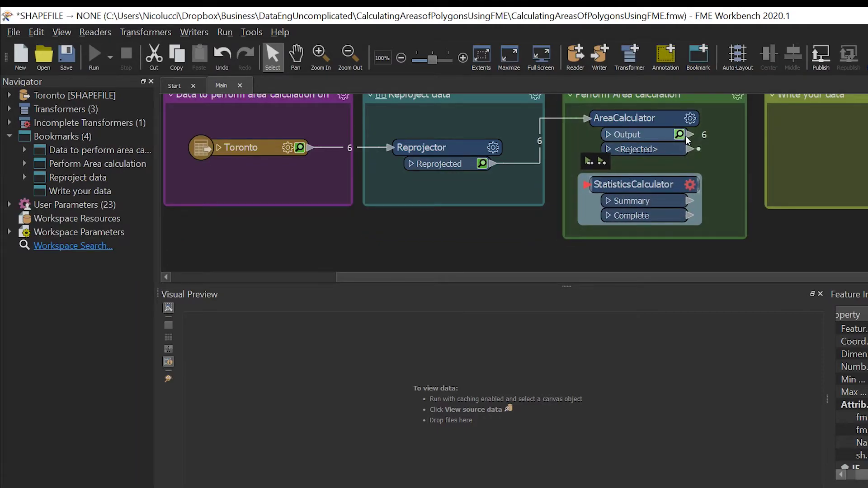
left_click_drag(687, 135, 586, 184)
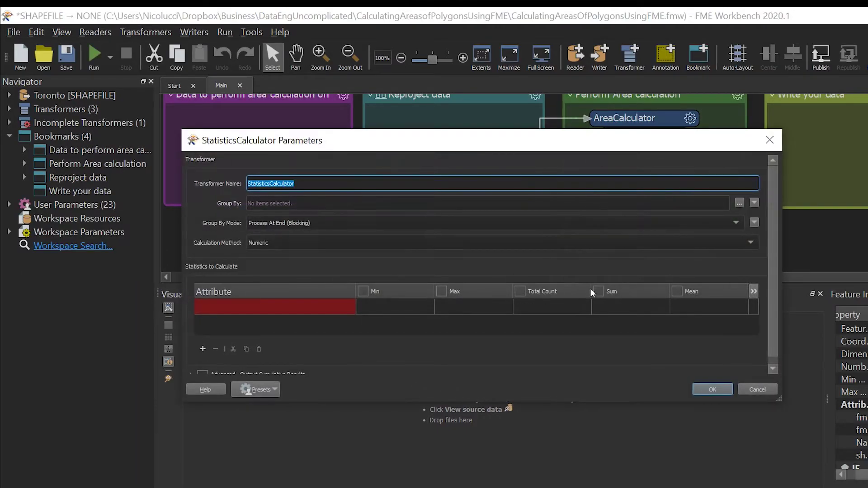
left_click(330, 314)
left_click(337, 307)
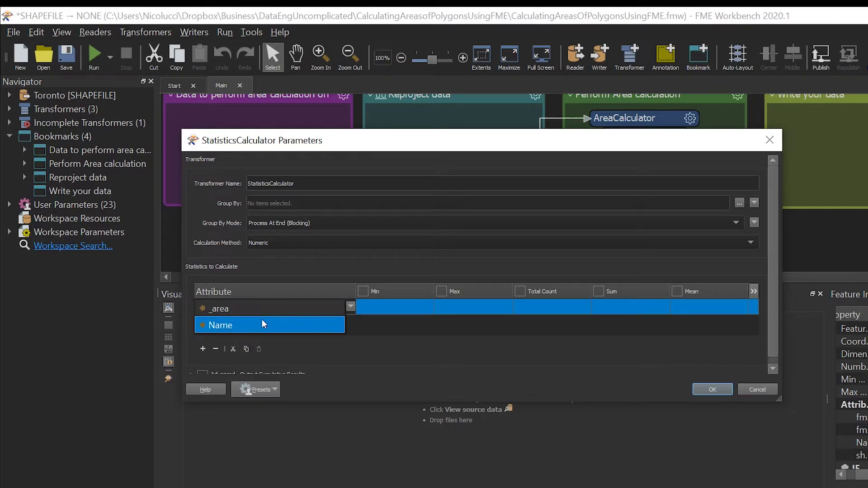
left_click(244, 309)
left_click(598, 291)
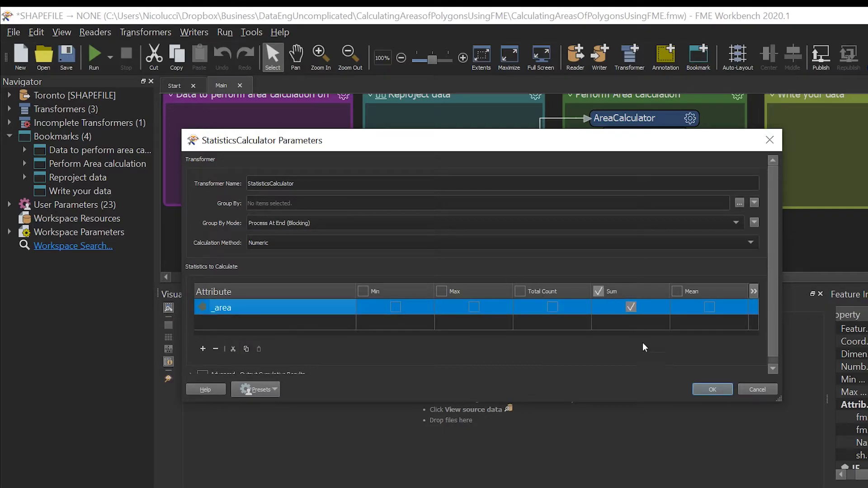
left_click(713, 390)
Run the workspace and preview the output showing the 641.69 total area.
key("ctrl+r")
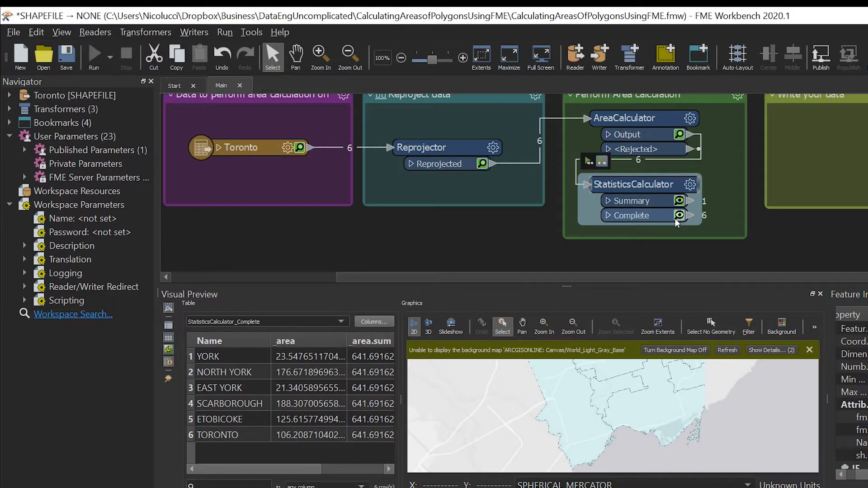
left_click(674, 219)
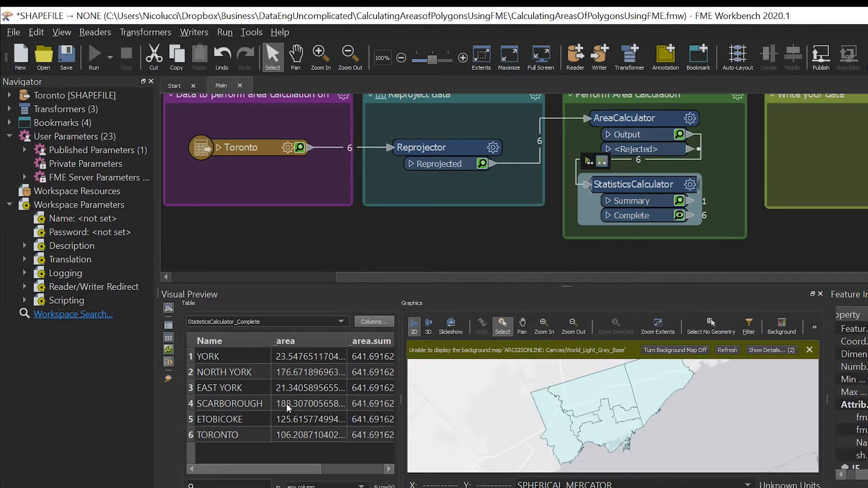
left_click_drag(266, 466, 313, 468)
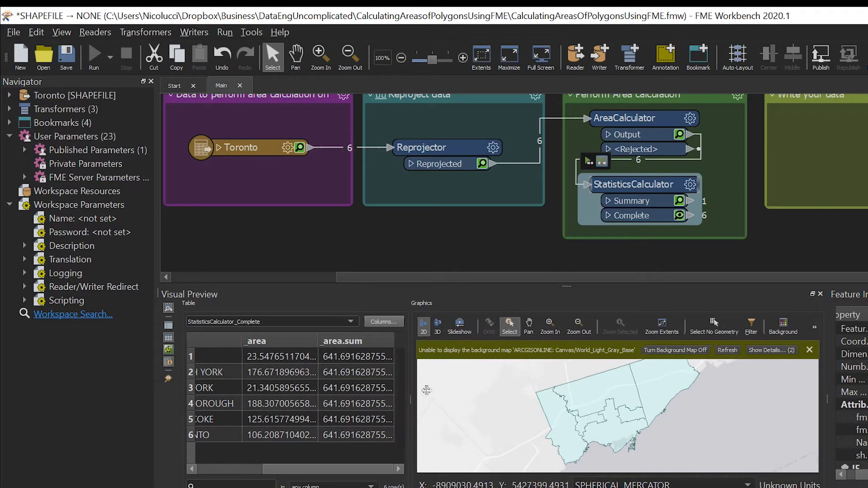
left_click_drag(401, 400, 529, 400)
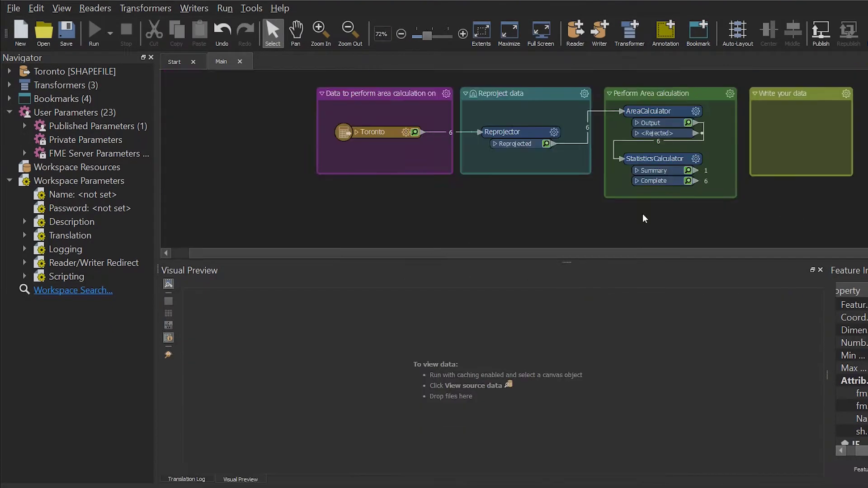
Add an AttributeRounder fed by StatisticsCalculator's Complete output.
type("attr")
type("ibu")
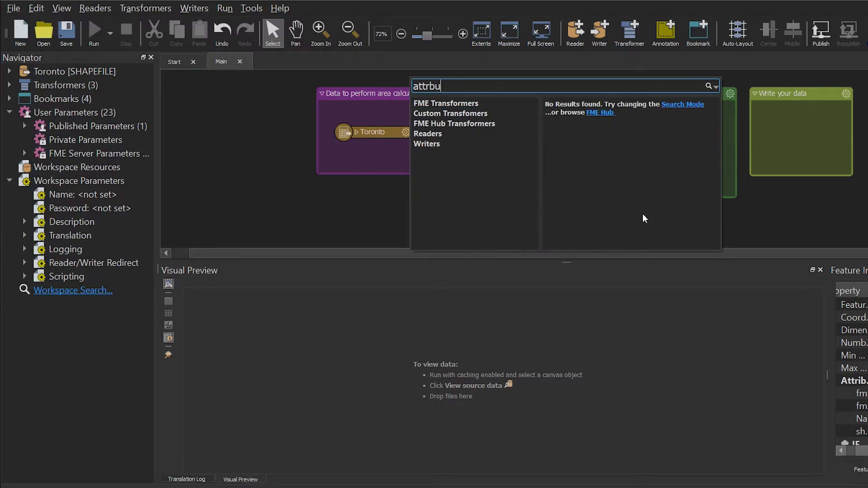
type("te rou")
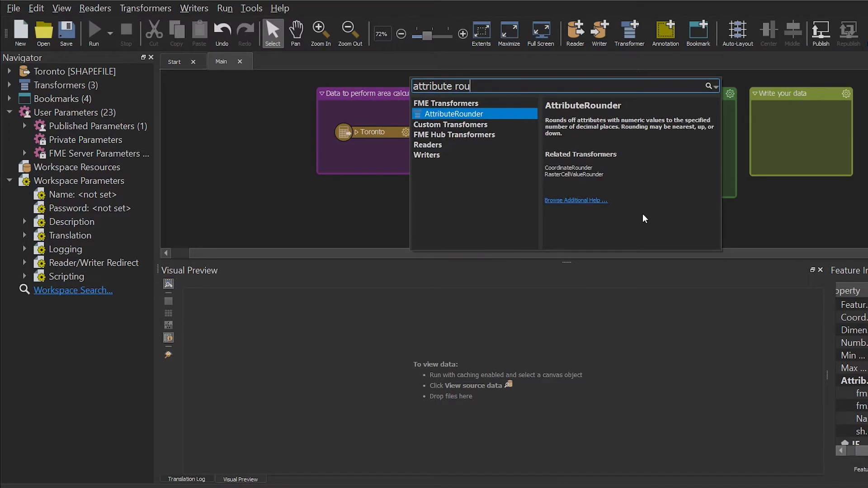
key("Return")
left_click_drag(703, 205, 689, 155)
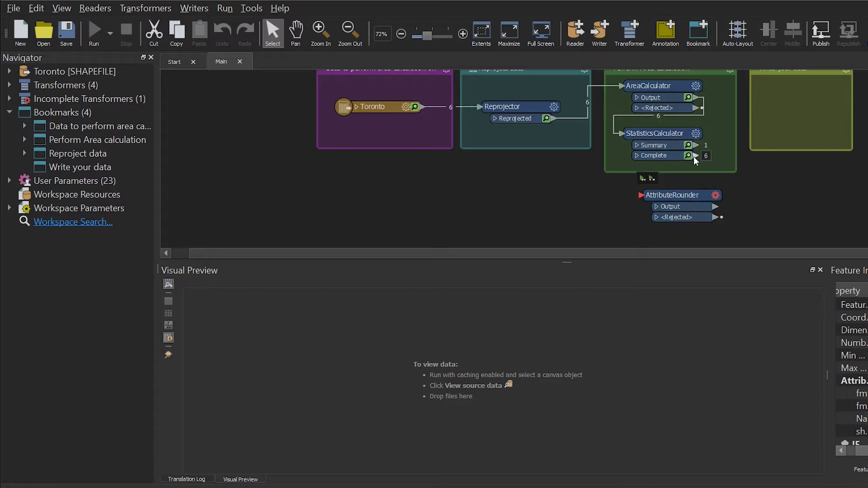
Round _area to 2 decimal places in AttributeRounder and run up to it.
double_click(672, 195)
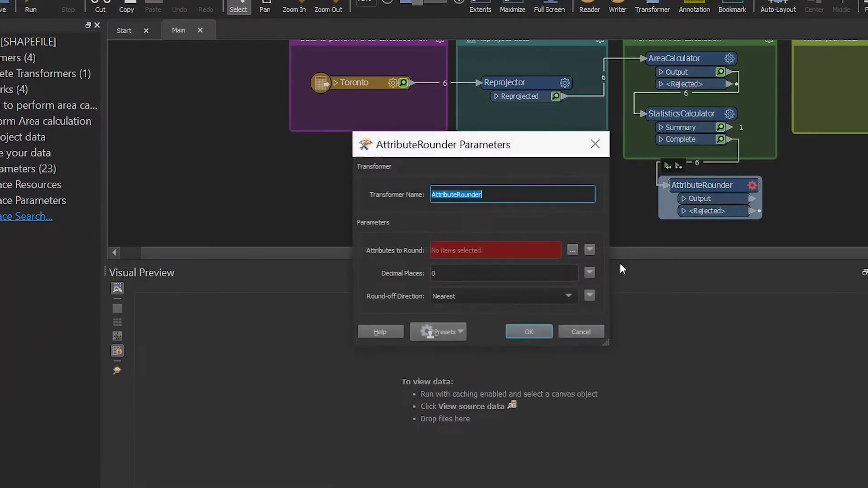
double_click(480, 271)
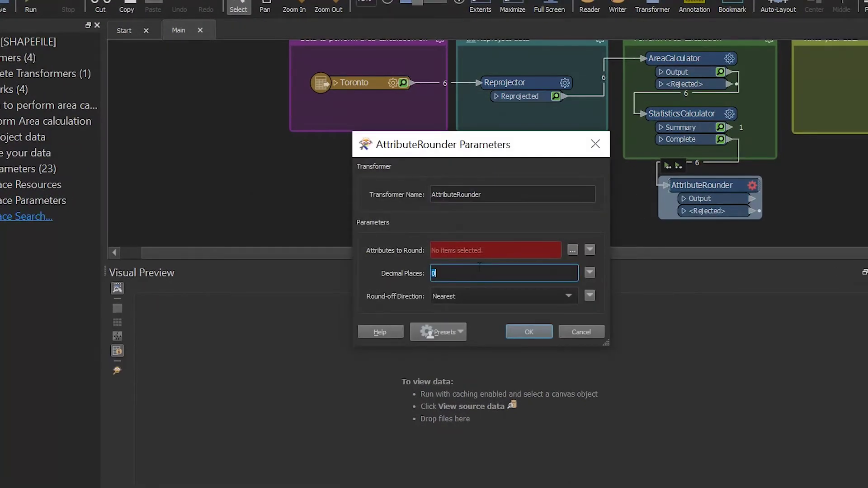
type("2")
left_click(571, 250)
left_click(449, 152)
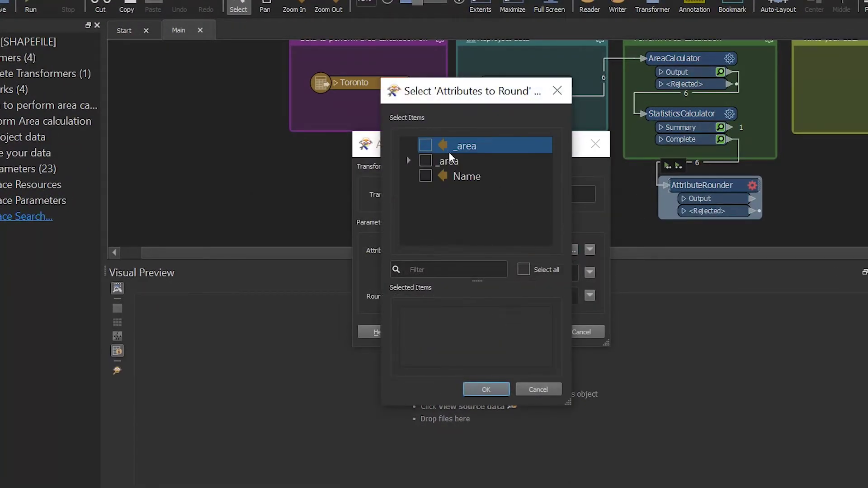
left_click(487, 389)
left_click(545, 332)
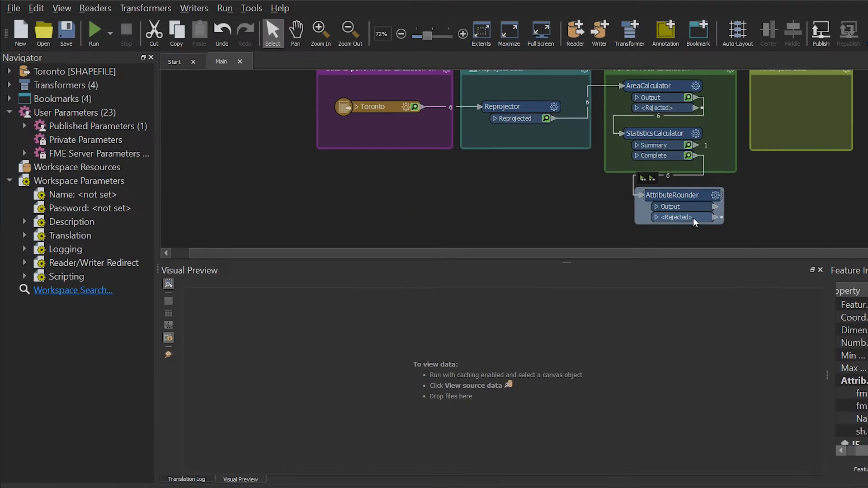
left_click(652, 178)
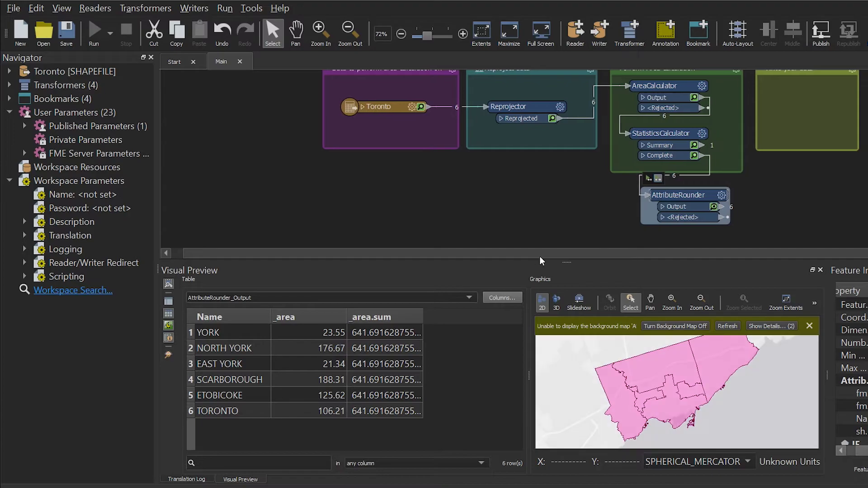
scroll(531, 230, "down", 1)
Add a GeographicAreaCalculator below the Toronto reader, fed by Toronto.
left_click(525, 223)
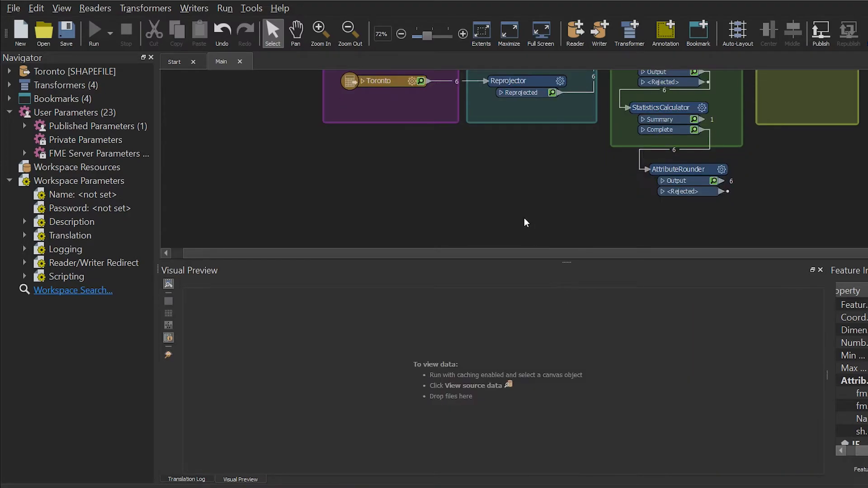
type("geogra")
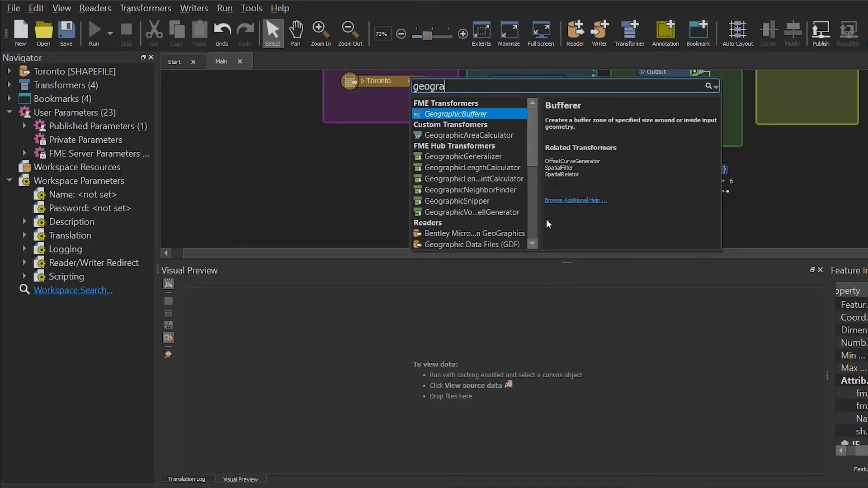
key("Down")
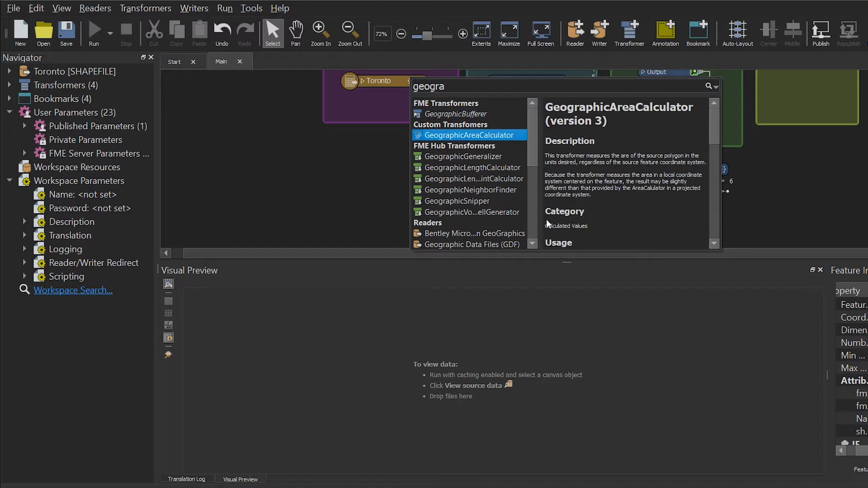
key("Return")
left_click_drag(575, 209, 491, 195)
scroll(491, 194, "up", 1)
left_click_drag(426, 117, 468, 206)
Set its area unit to Square Kilometers and connect its Output to StatisticsCalculator.
double_click(493, 199)
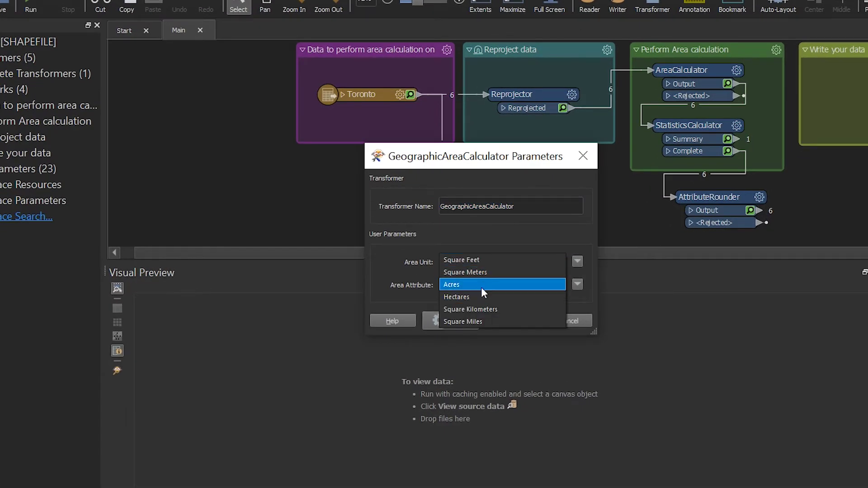
left_click(479, 309)
left_click(514, 320)
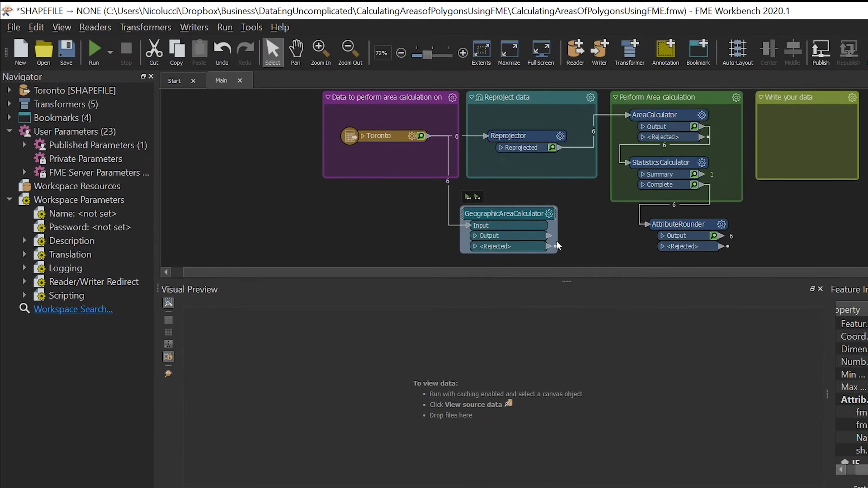
left_click_drag(549, 236, 629, 175)
Disable the Reprojector and start a run up to AttributeRounder.
left_click(530, 146)
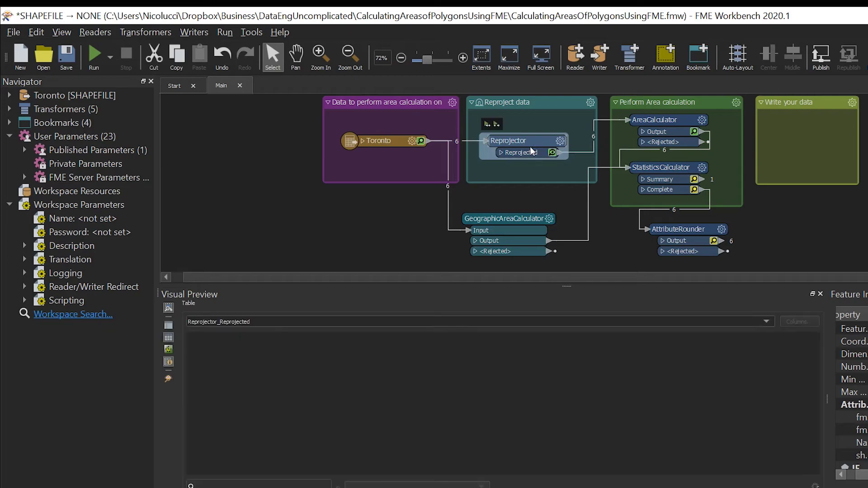
left_click(672, 227)
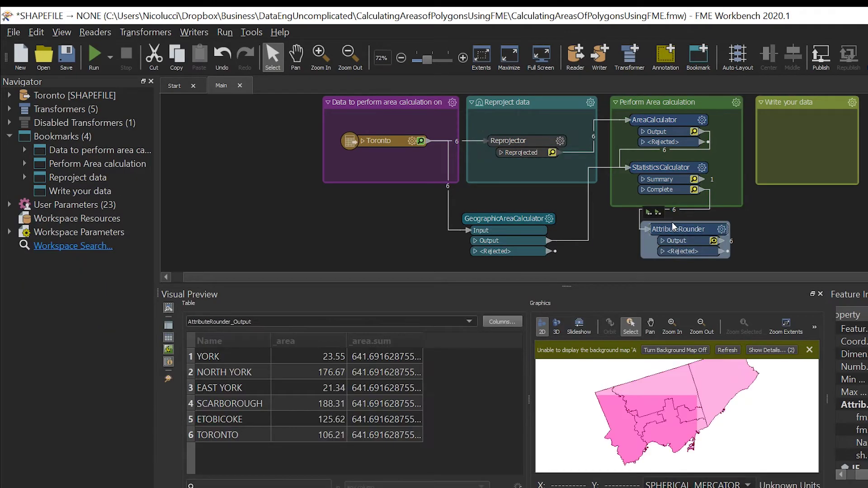
left_click(658, 210)
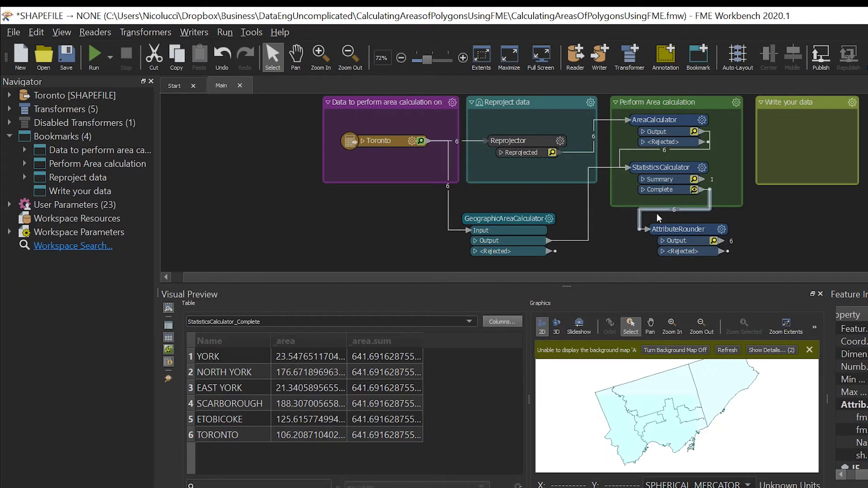
left_click(670, 233)
left_click(658, 212)
Run the translation and inspect AttributeRounder's six rounded district areas.
key("Return")
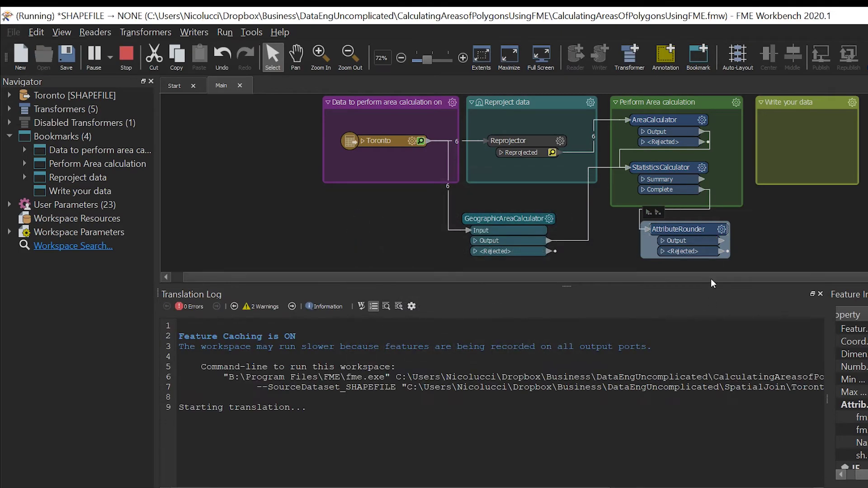
left_click(714, 241)
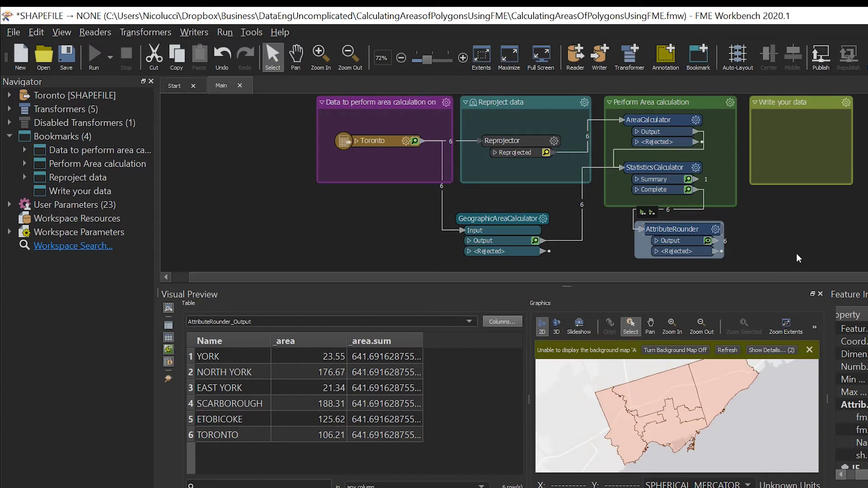
left_click(795, 240)
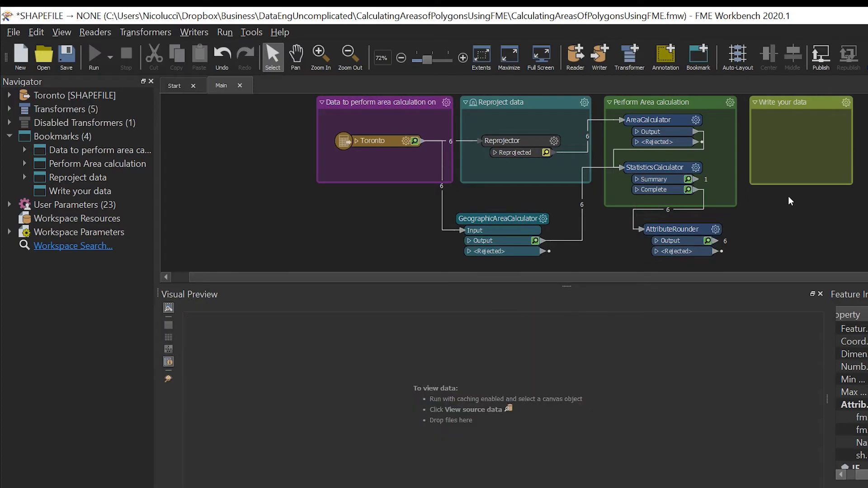
Add an Esri Shapefile writer with an Automatic shapefile definition.
left_click(595, 53)
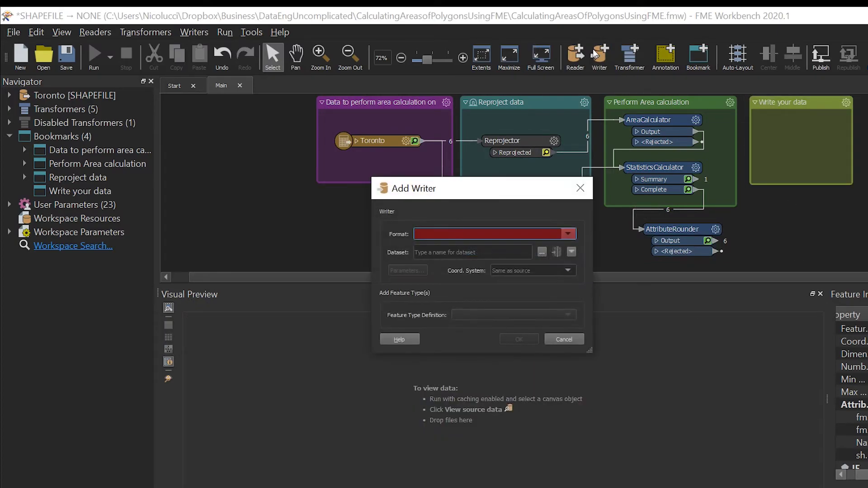
type("esri")
key("Return")
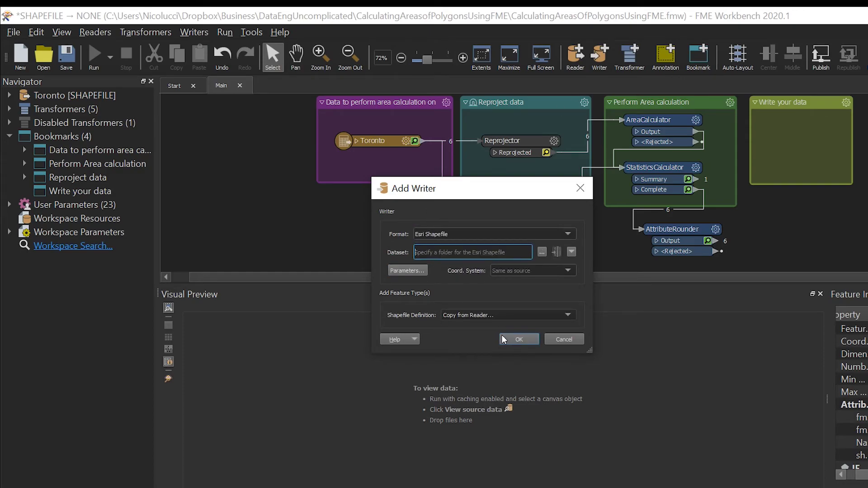
left_click(506, 315)
left_click(465, 294)
left_click(519, 339)
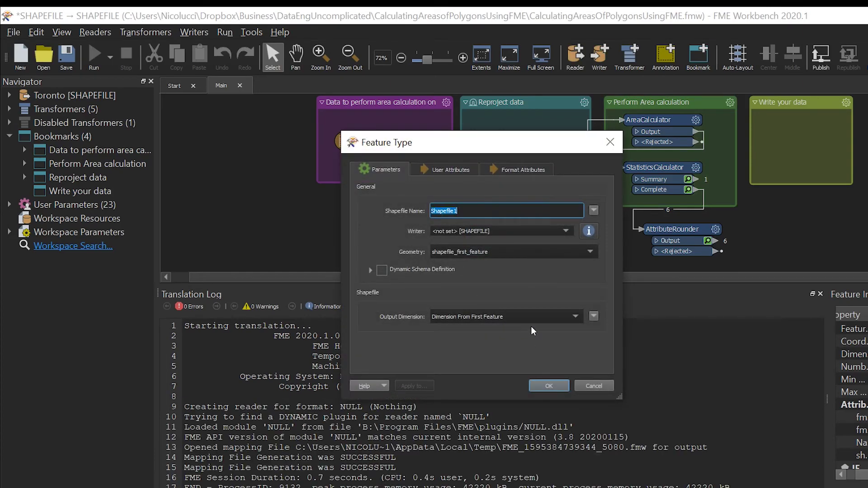
Name the feature type 'output', place it in Write your data, and connect AttributeRounder's Output to it.
type("output")
left_click(553, 383)
left_click(758, 120)
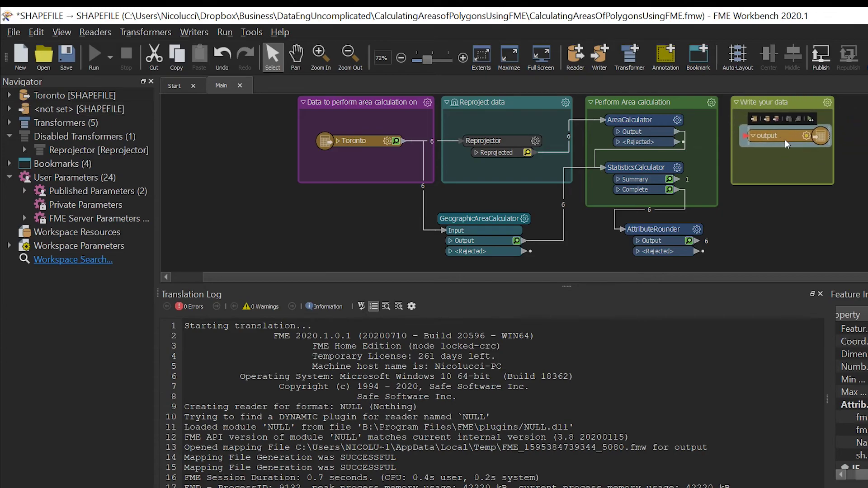
left_click_drag(698, 240, 761, 137)
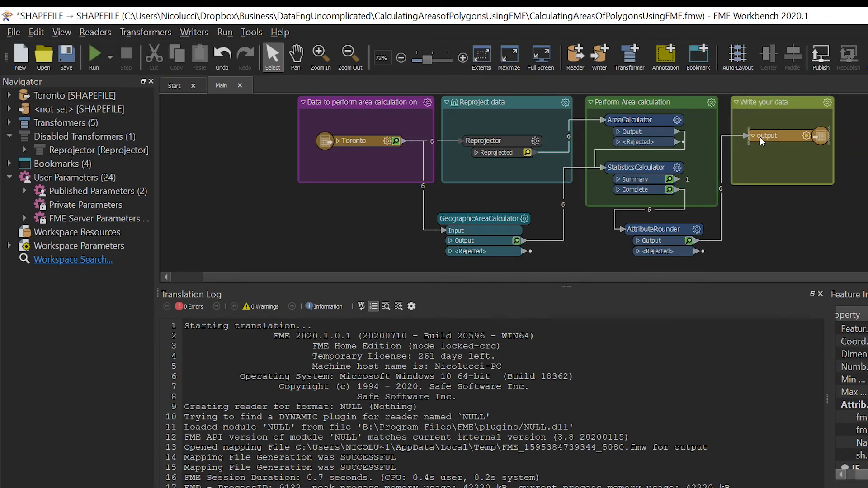